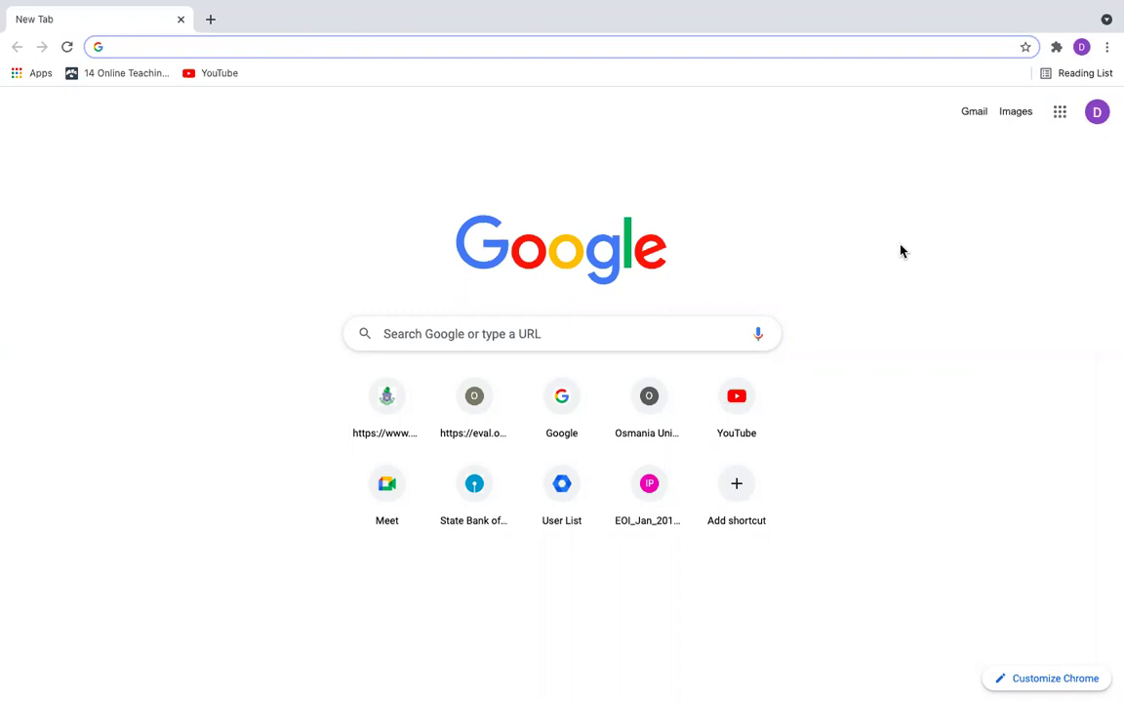
Step: Open Google Slides from the Google apps and create a blank presentation
{"action": "left_click", "coordinate": [1060, 117]}
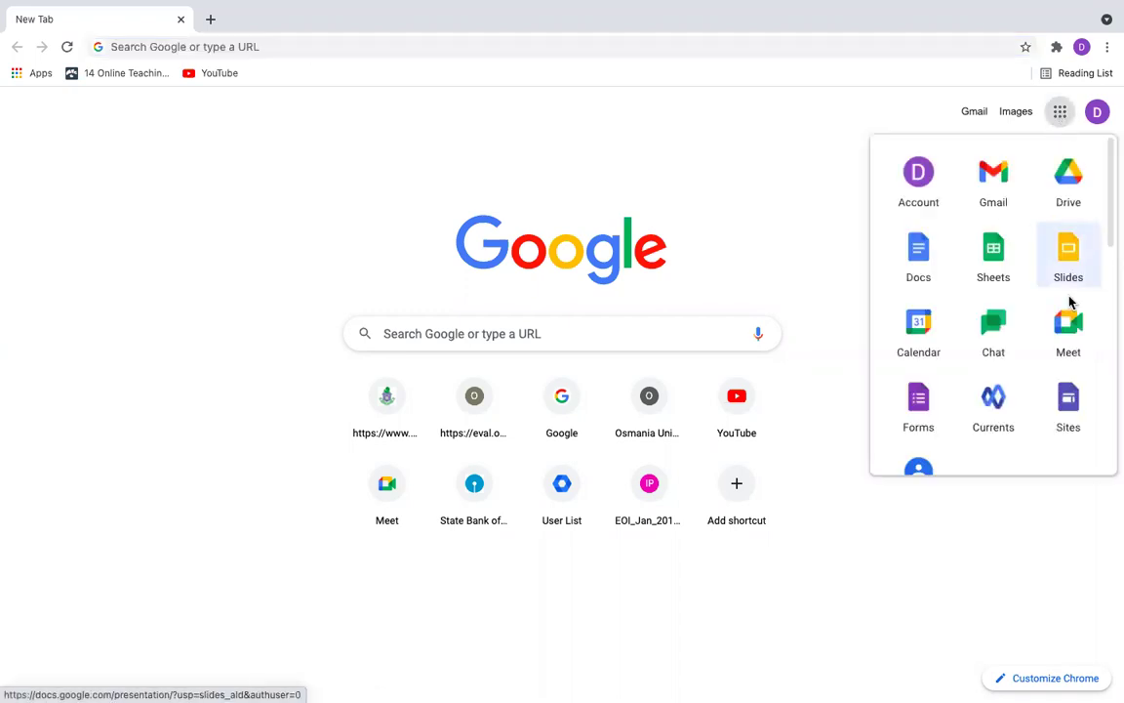
{"action": "left_click", "coordinate": [1071, 249]}
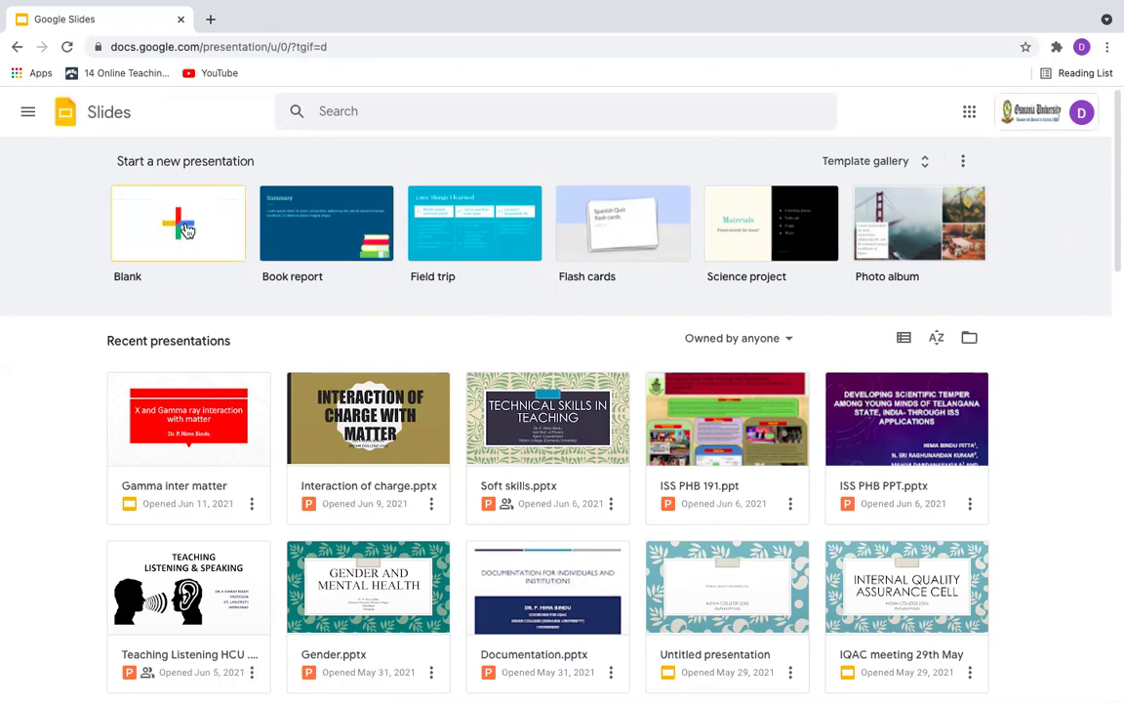
{"action": "left_click", "coordinate": [186, 231]}
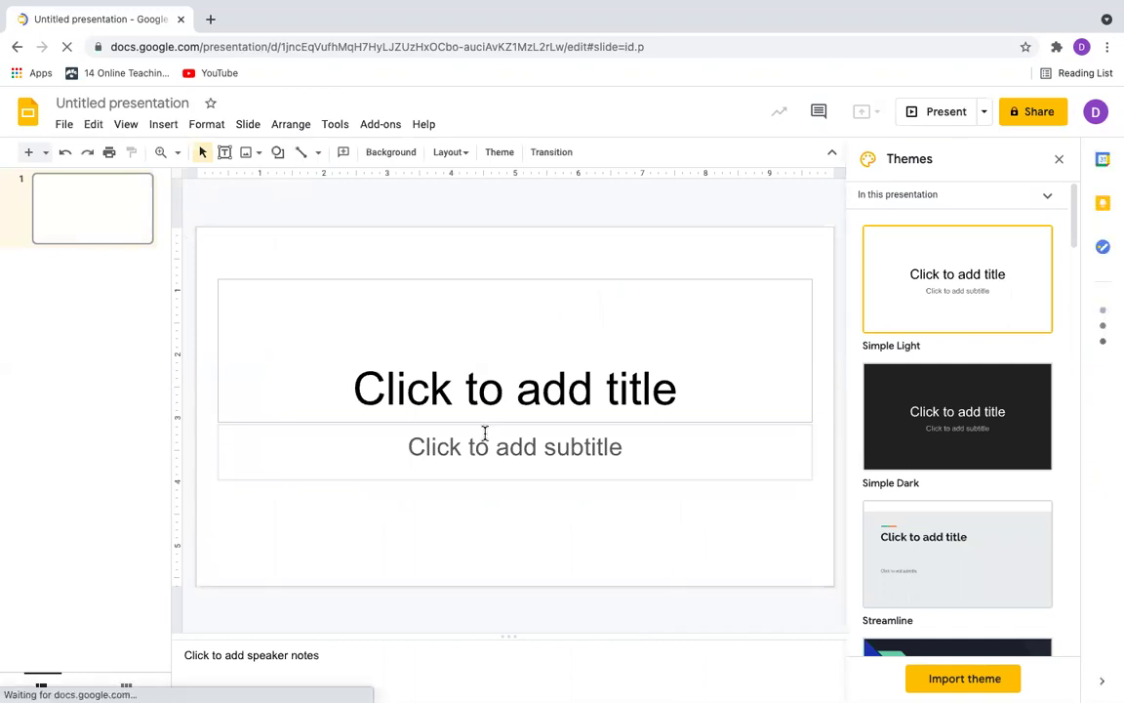
Step: Enter "Welcome" as the title of the first slide, leaving the subtitle empty
{"action": "left_click", "coordinate": [668, 385]}
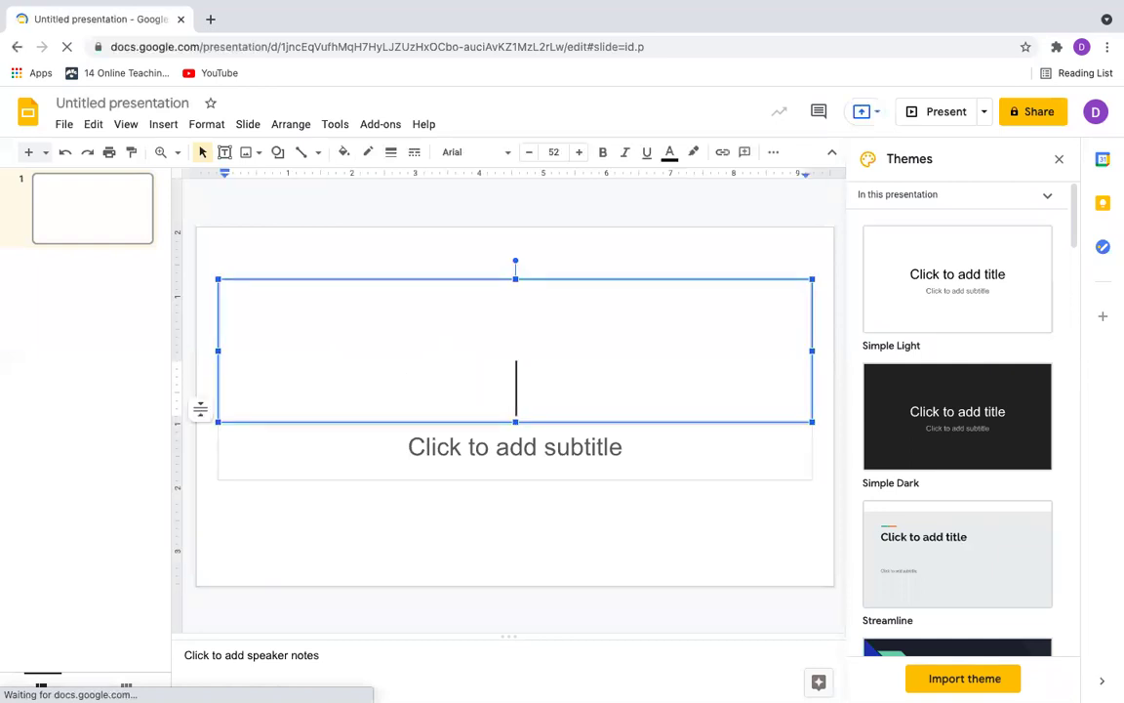
{"action": "type", "text": "Welcome"}
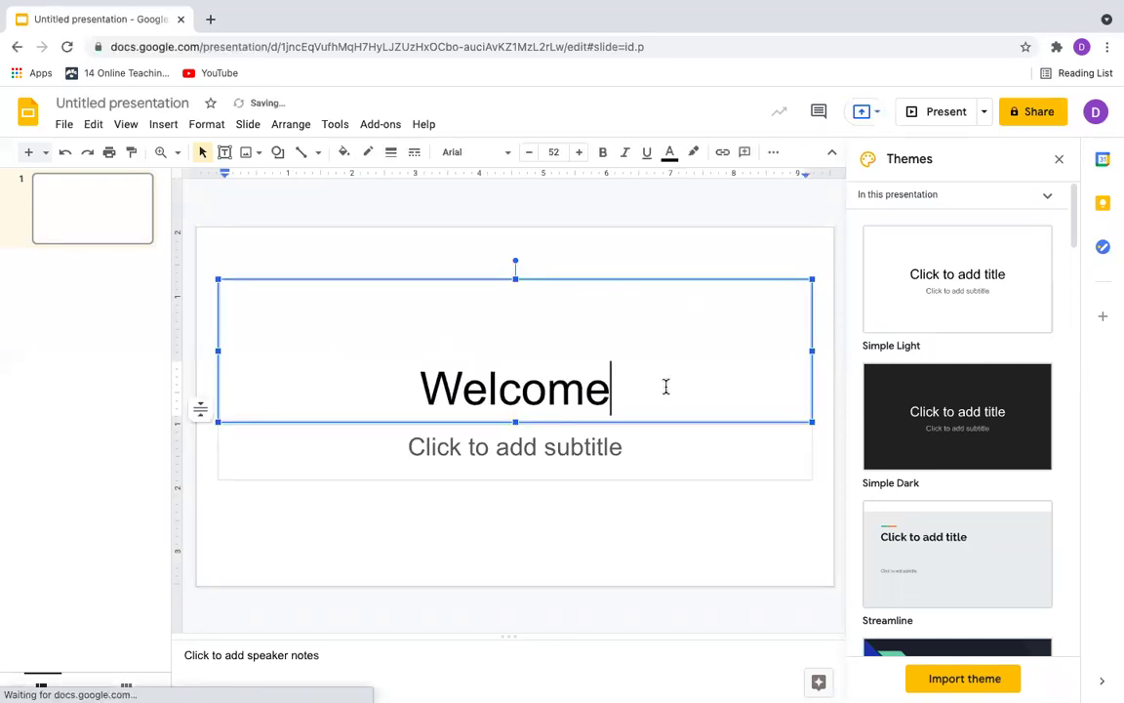
{"action": "left_click", "coordinate": [666, 465]}
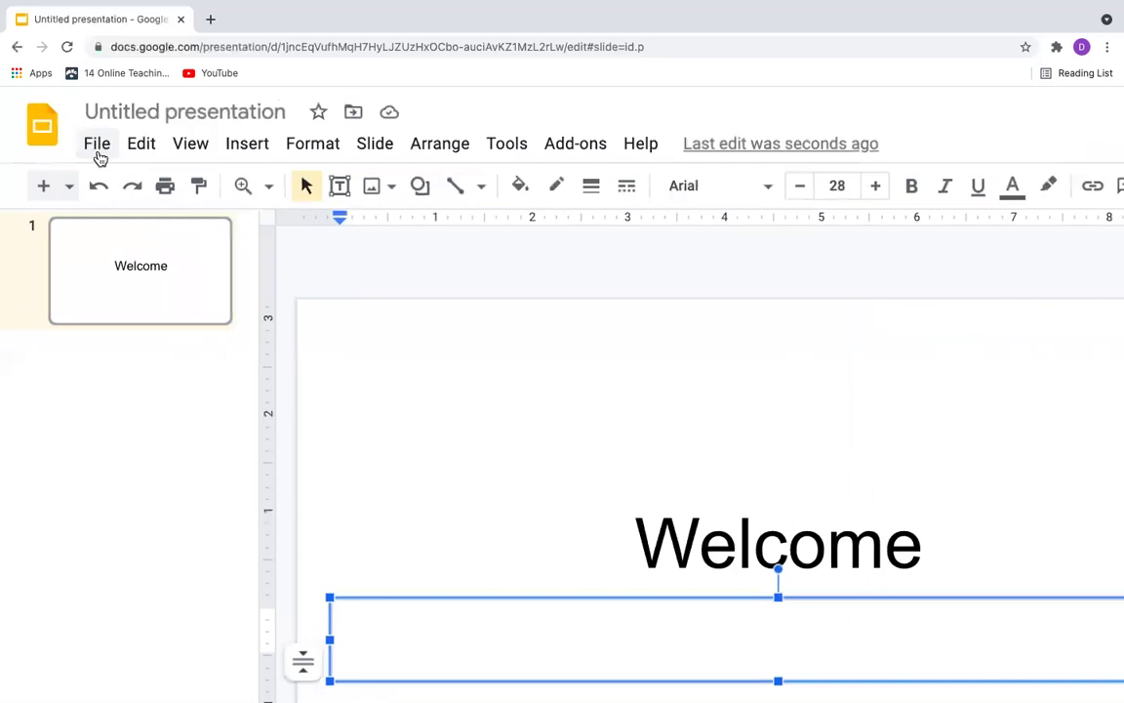
Step: Start importing slides into the presentation by uploading the Swayam file from the device
{"action": "left_click", "coordinate": [97, 151]}
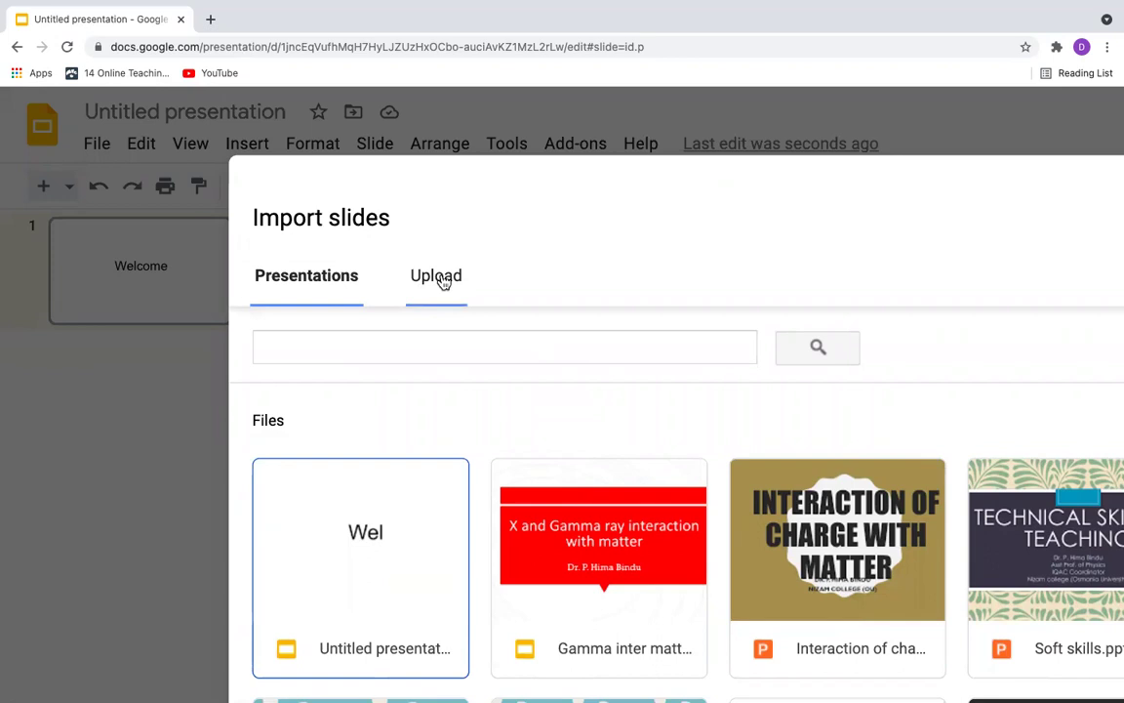
{"action": "left_click", "coordinate": [443, 281]}
{"action": "scroll", "coordinate": [442, 276], "scroll_direction": "down", "scroll_amount": 2}
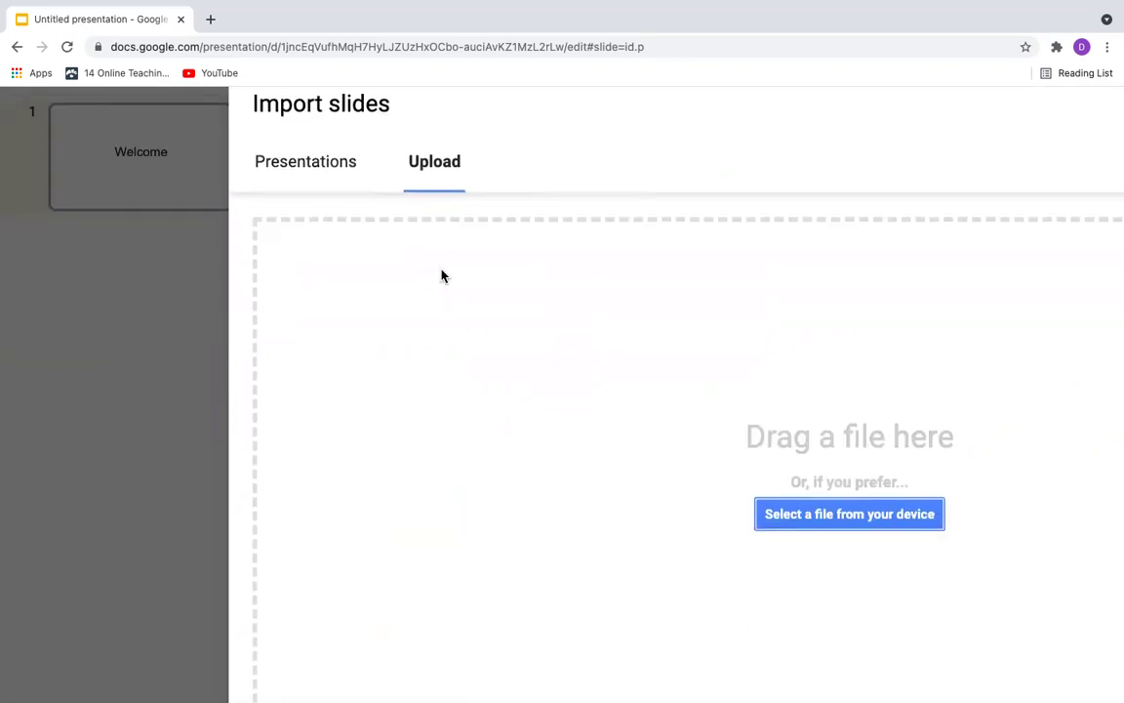
{"action": "scroll", "coordinate": [442, 276], "scroll_direction": "down", "scroll_amount": 1}
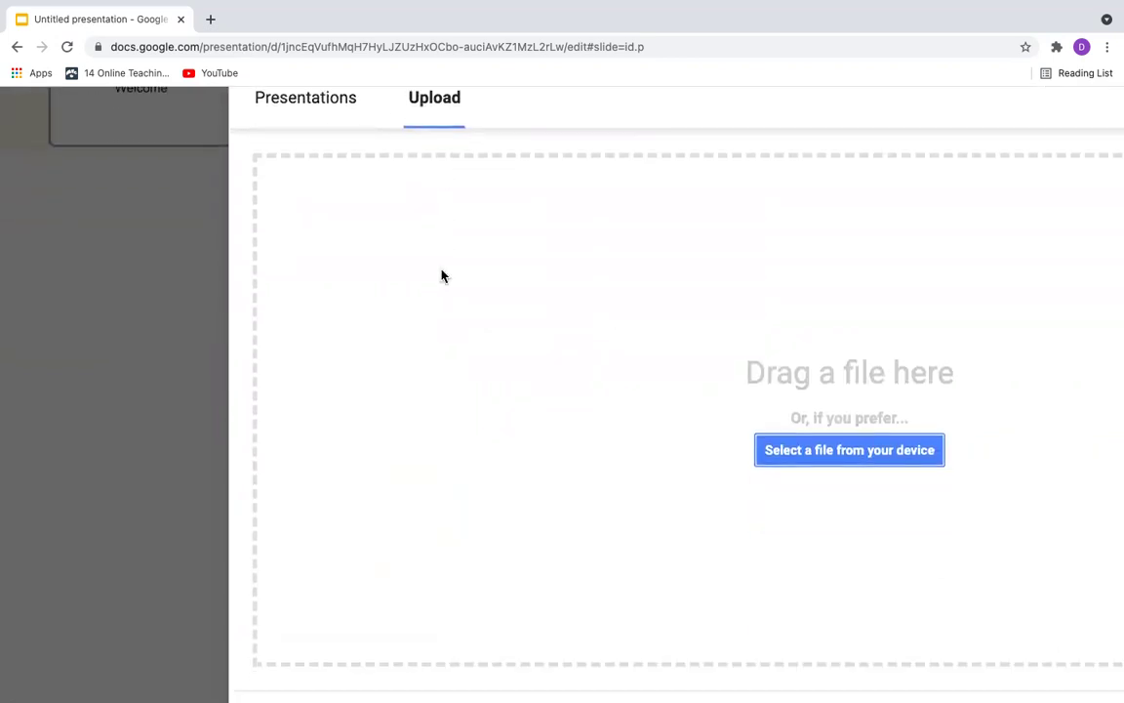
{"action": "left_click", "coordinate": [845, 452]}
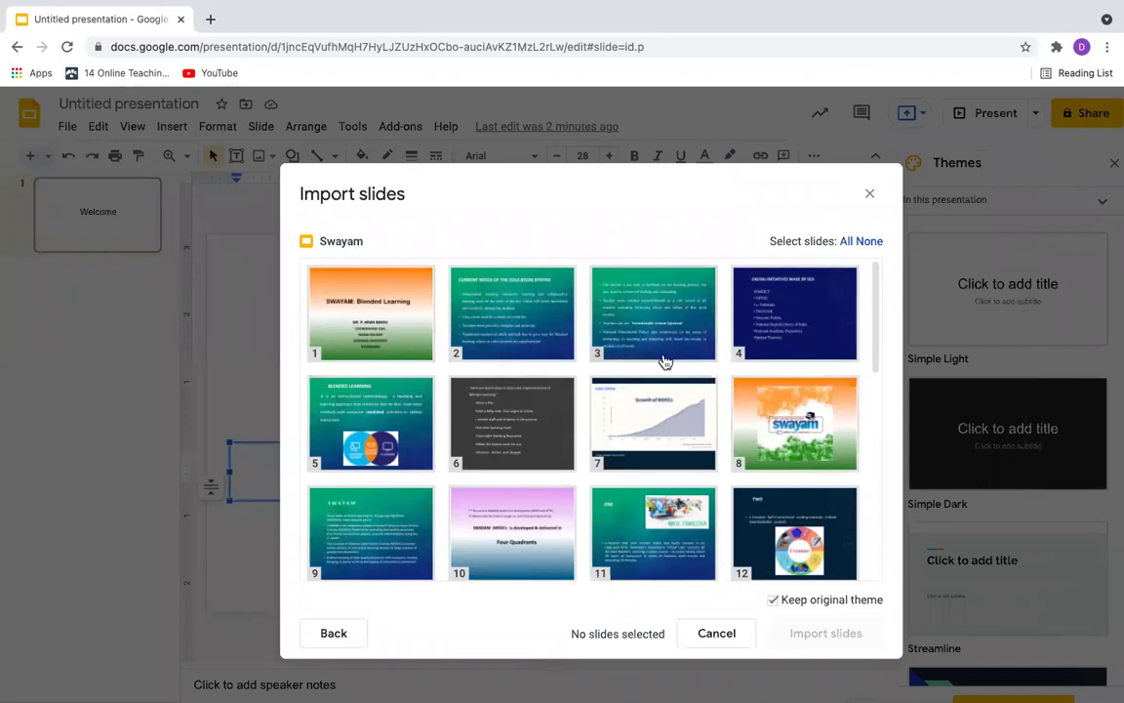
{"action": "left_click", "coordinate": [378, 338]}
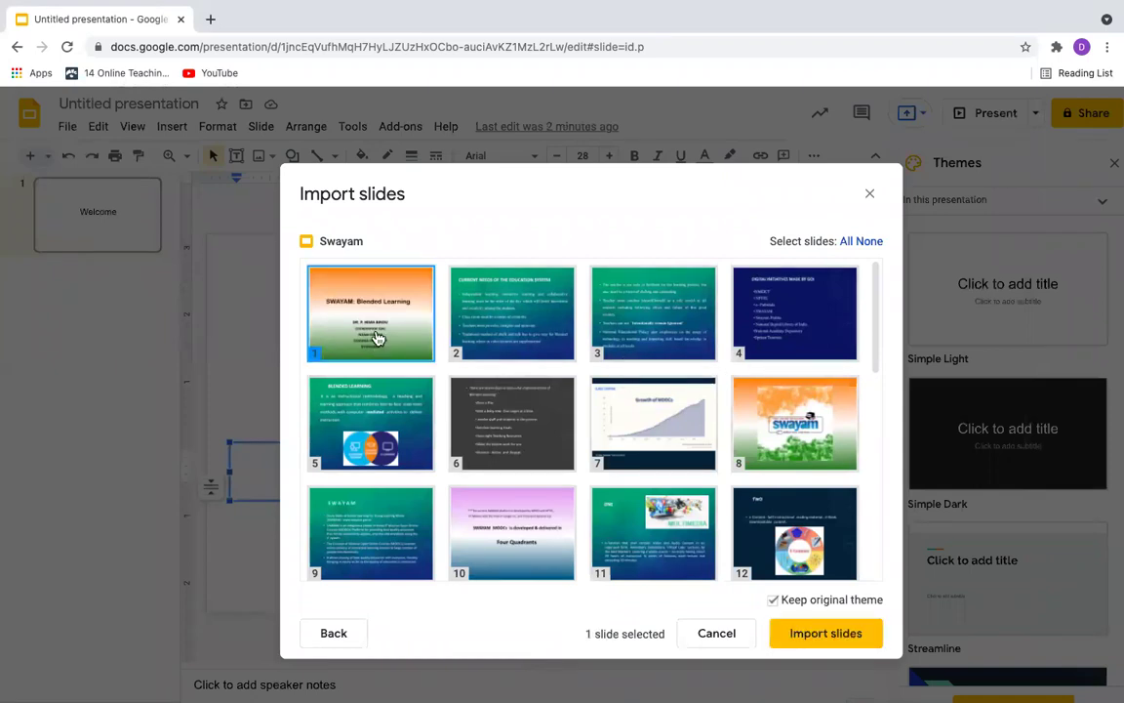
{"action": "left_click", "coordinate": [494, 430]}
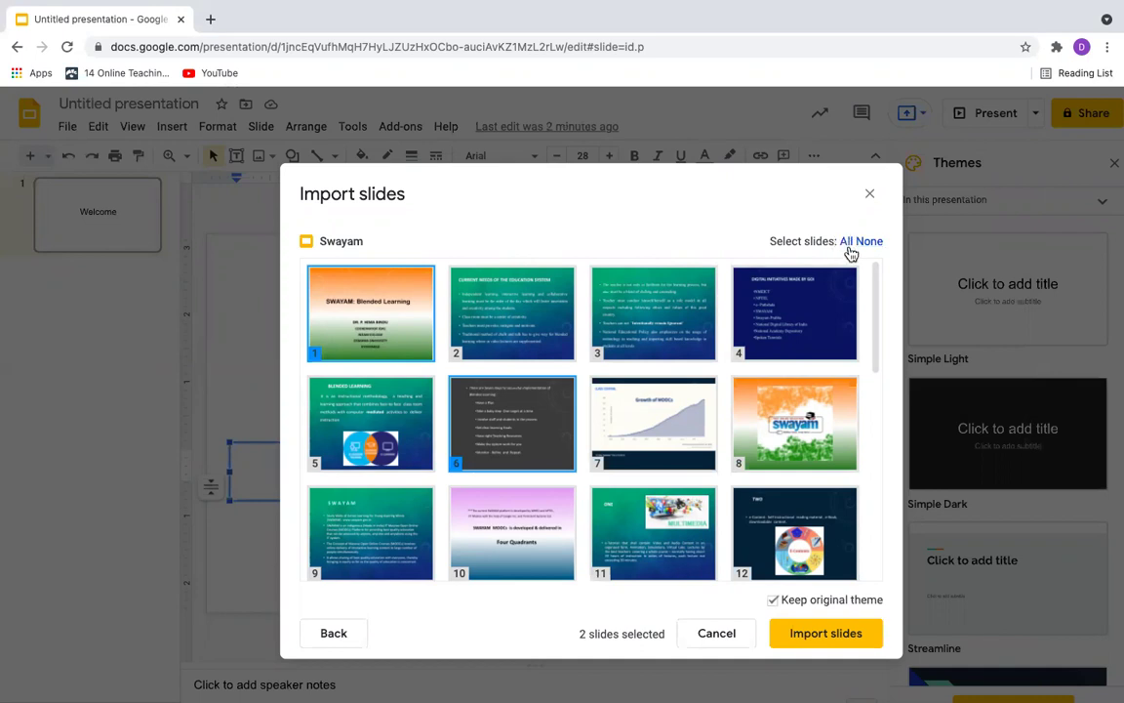
{"action": "left_click", "coordinate": [846, 244]}
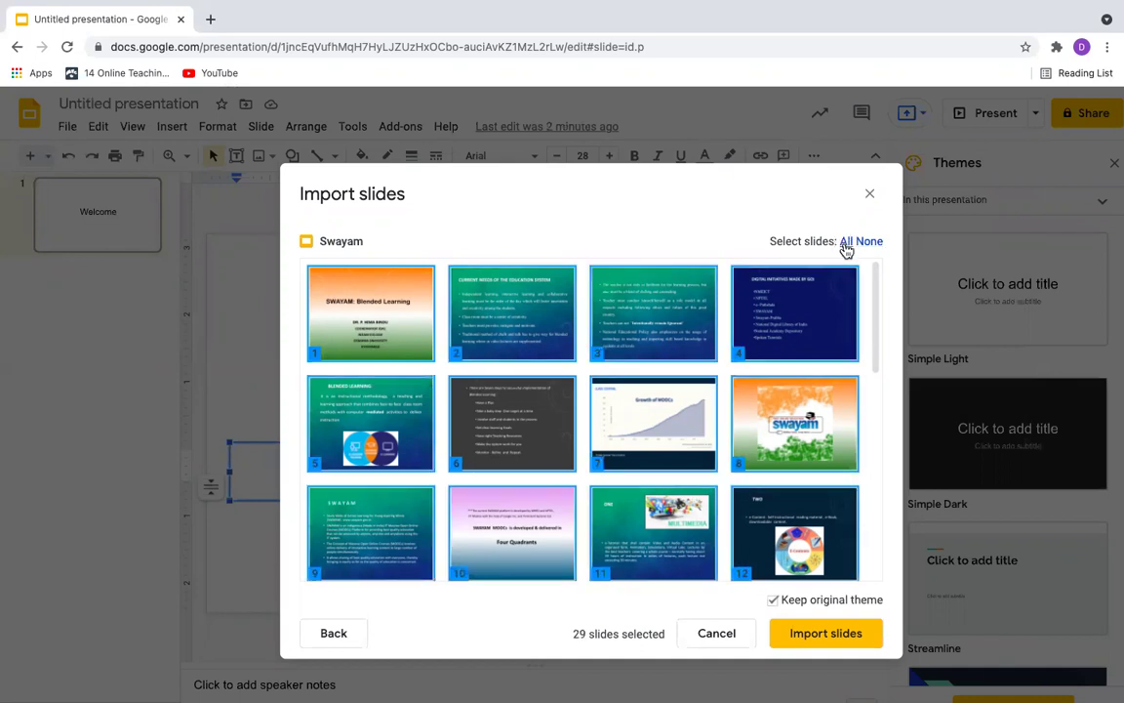
{"action": "scroll", "coordinate": [723, 390], "scroll_direction": "down", "scroll_amount": 6}
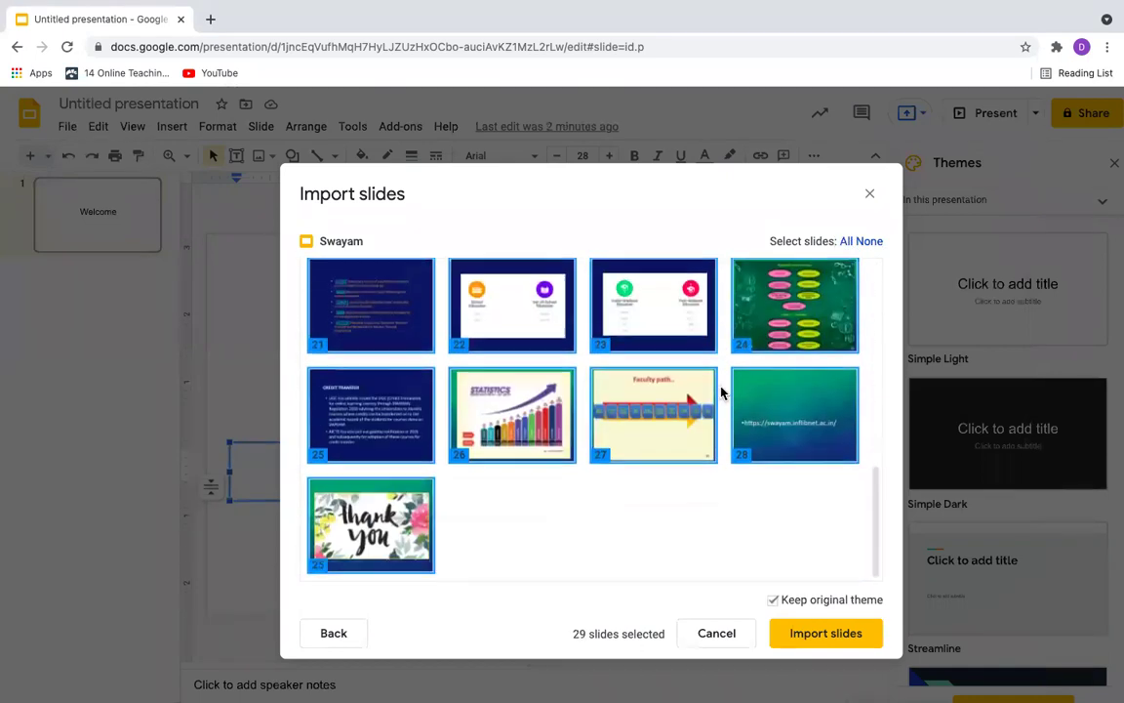
{"action": "scroll", "coordinate": [722, 393], "scroll_direction": "up", "scroll_amount": 6}
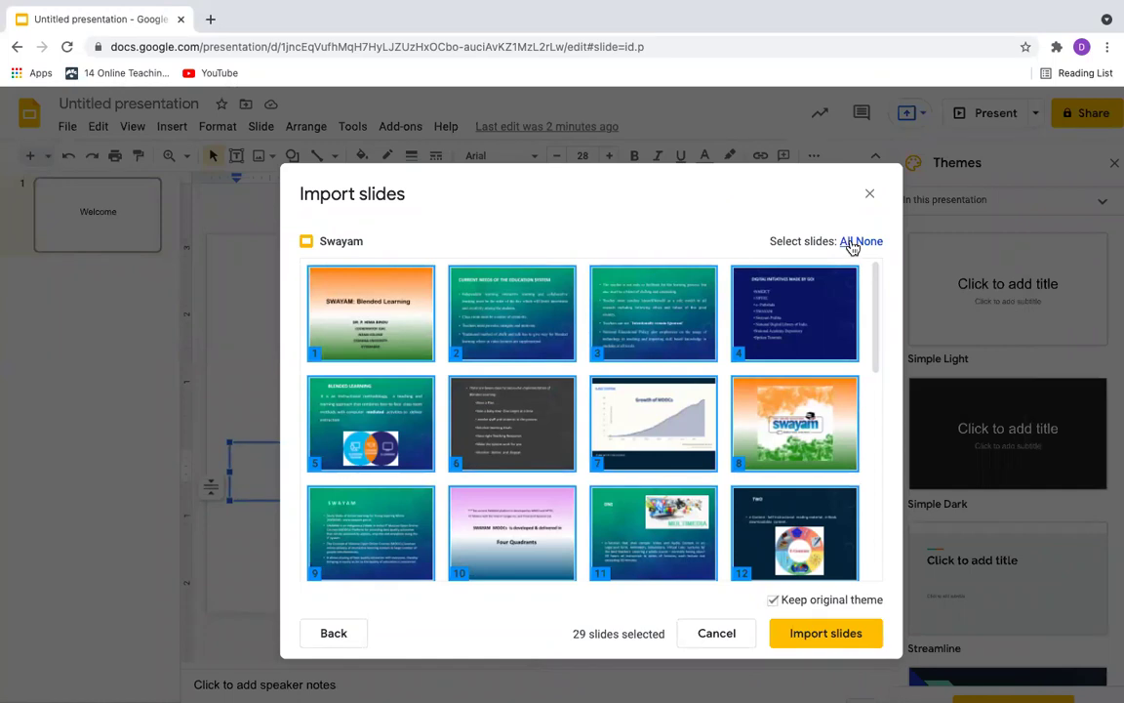
{"action": "left_click", "coordinate": [872, 242]}
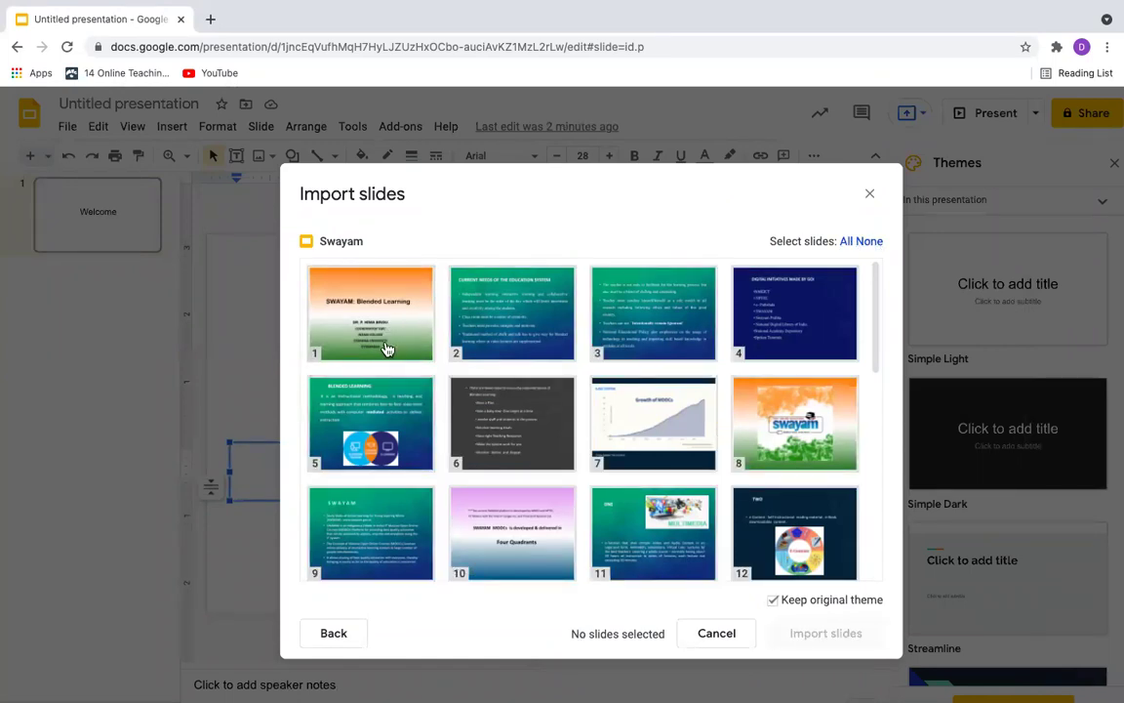
Step: Import slides 1, 4, 7, 10 and 11 of the Swayam file, keeping the original theme
{"action": "left_click", "coordinate": [385, 343]}
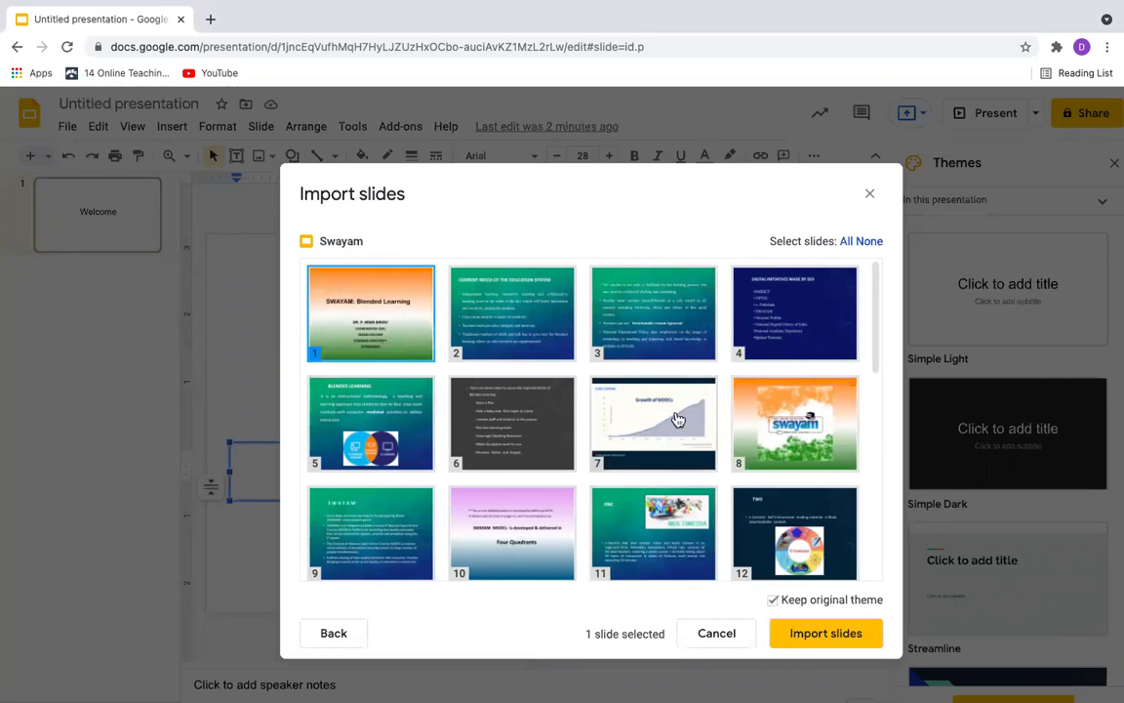
{"action": "left_click", "coordinate": [679, 420]}
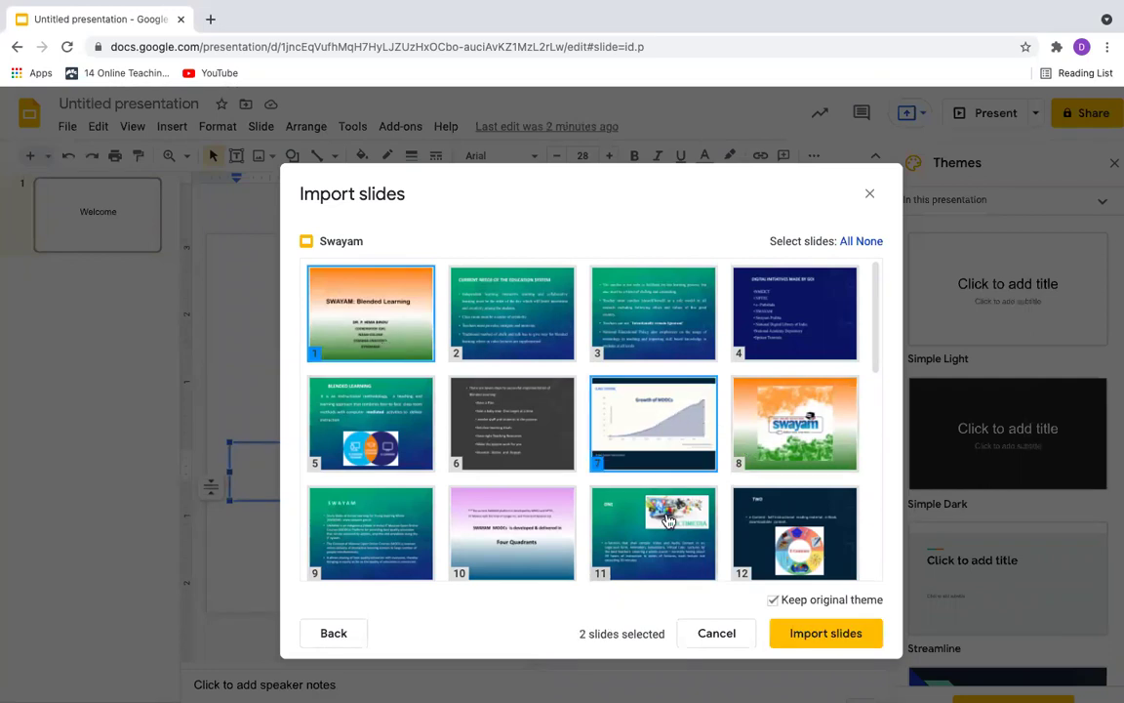
{"action": "left_click", "coordinate": [524, 530]}
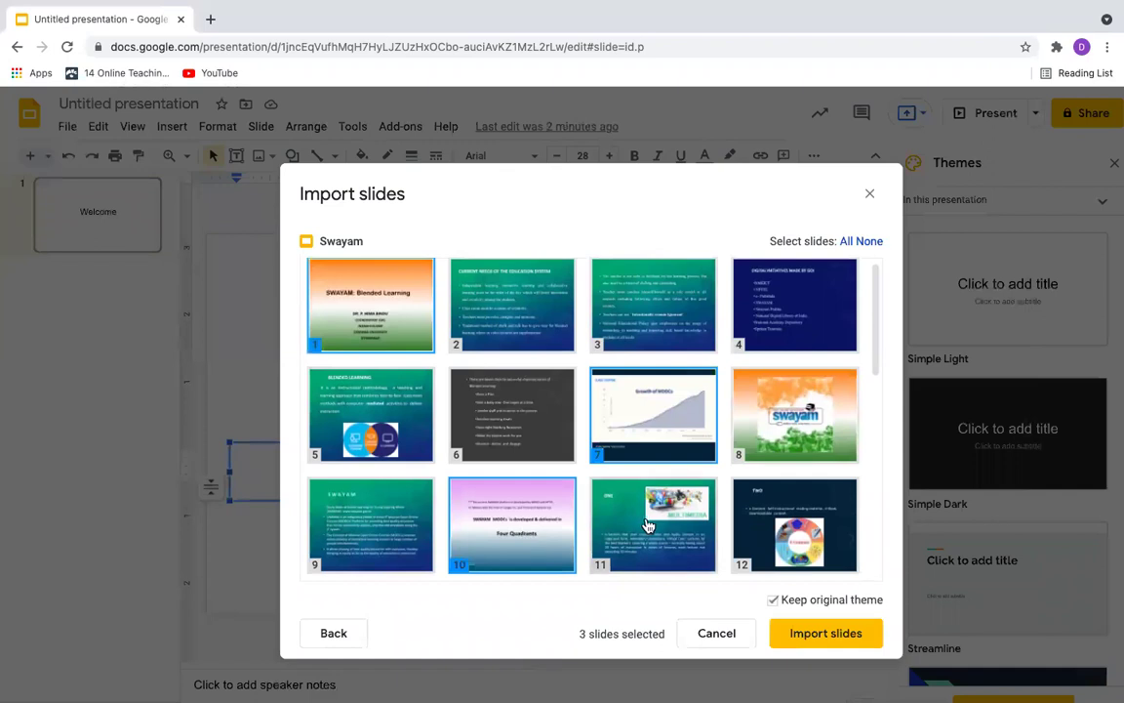
{"action": "left_click", "coordinate": [649, 527]}
{"action": "left_click", "coordinate": [812, 293]}
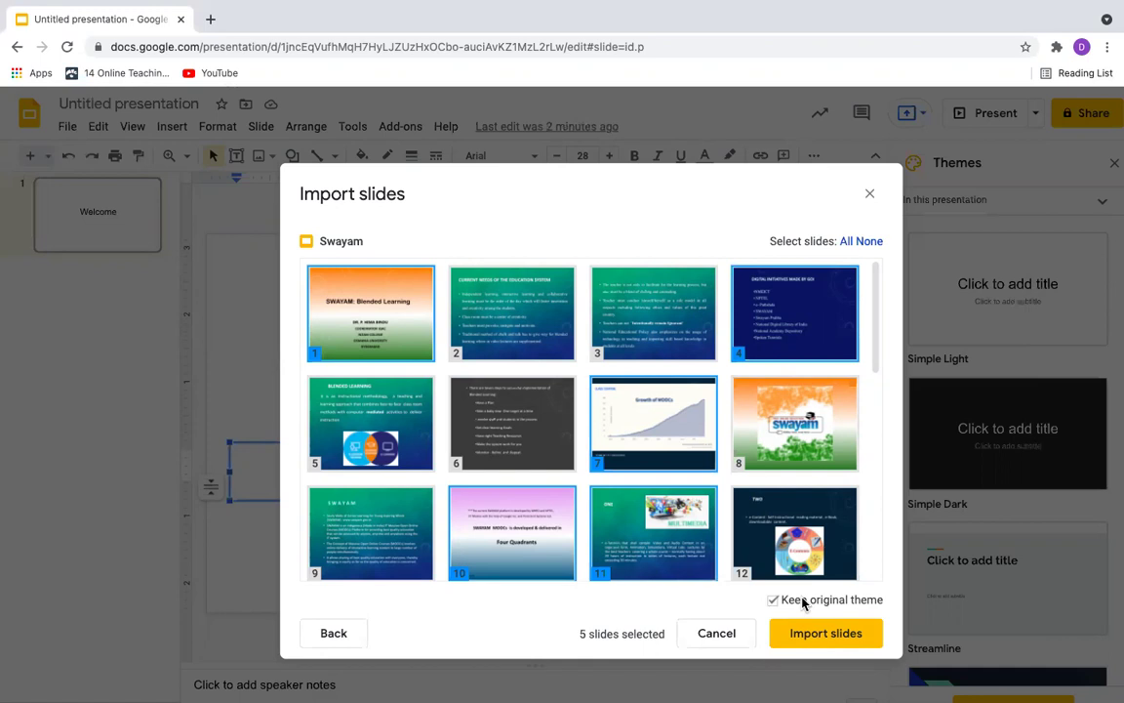
{"action": "left_click", "coordinate": [818, 637]}
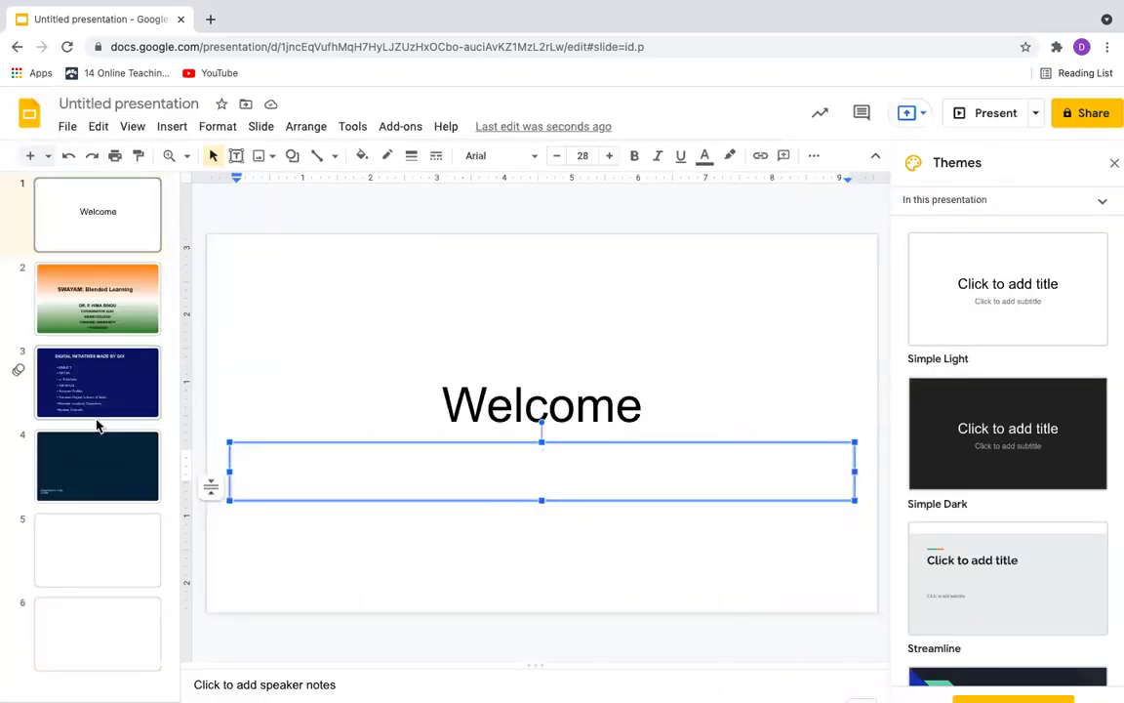
Step: Delete the Welcome slide from the presentation
{"action": "scroll", "coordinate": [101, 513], "scroll_direction": "down", "scroll_amount": 1}
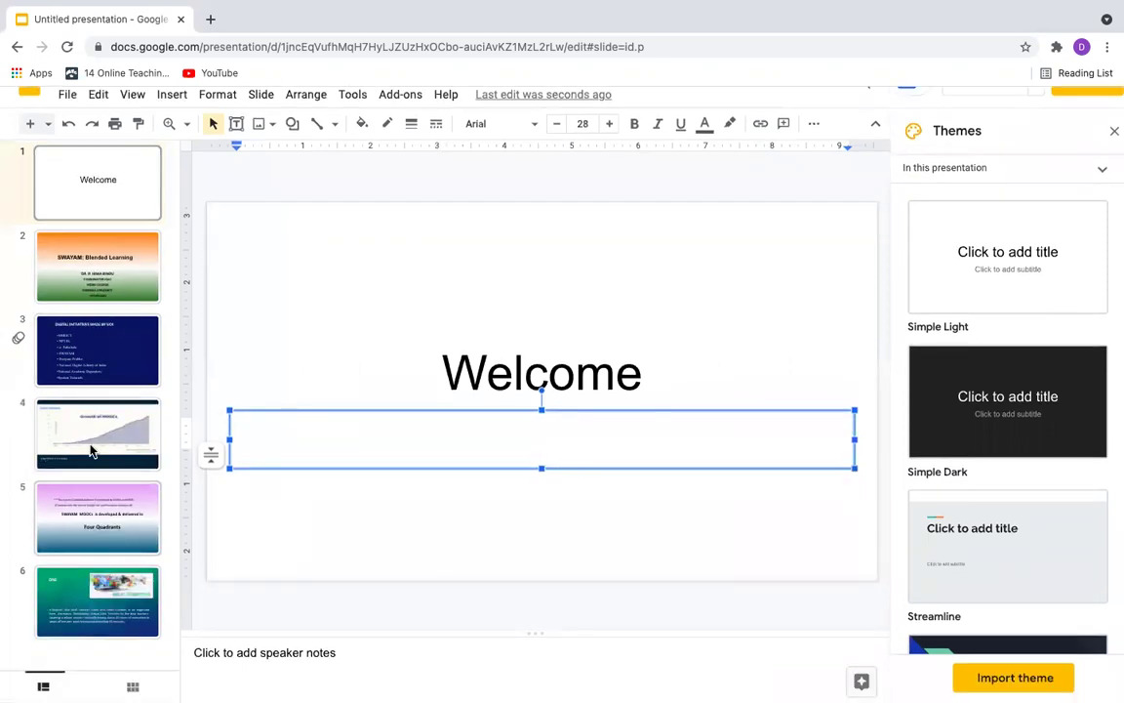
{"action": "left_click", "coordinate": [96, 197]}
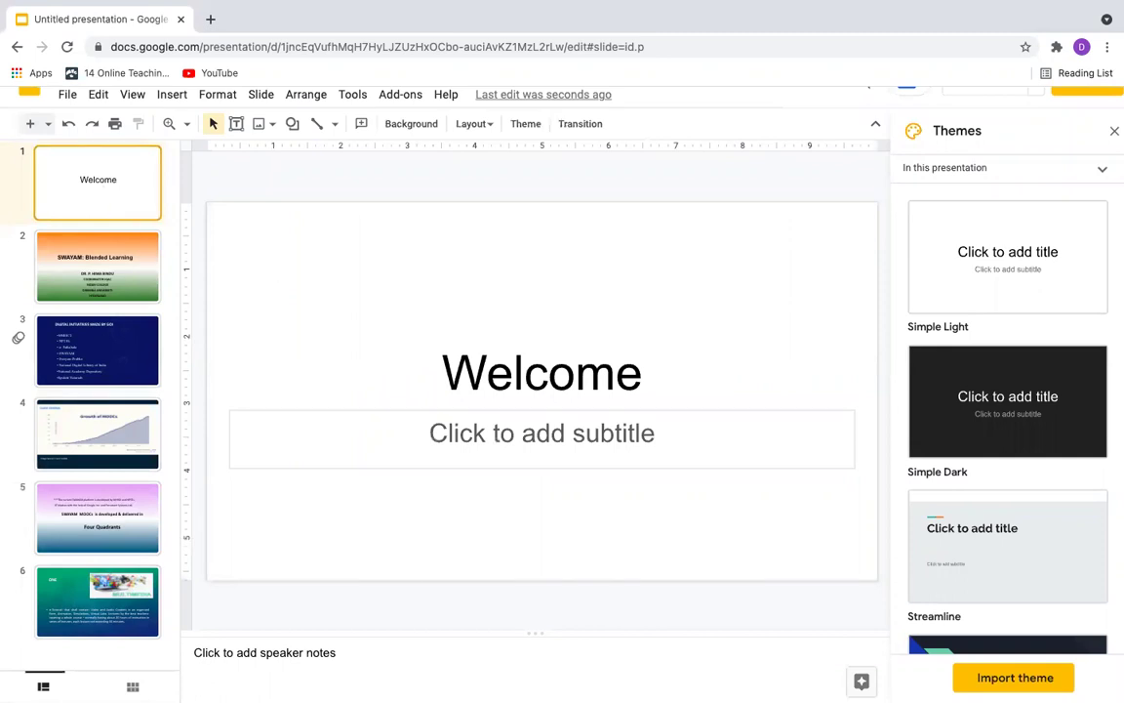
{"action": "key", "text": "Delete"}
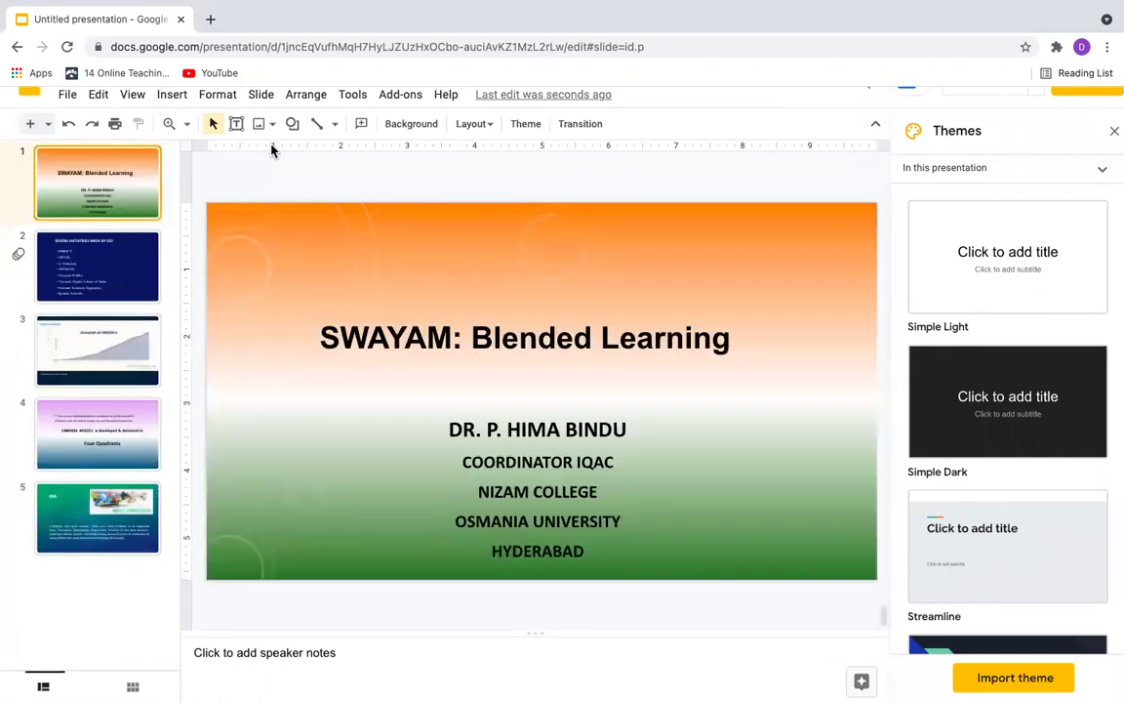
Step: Start an instant Google Meet meeting in a new browser tab and turn off its camera and microphone
{"action": "left_click", "coordinate": [212, 19]}
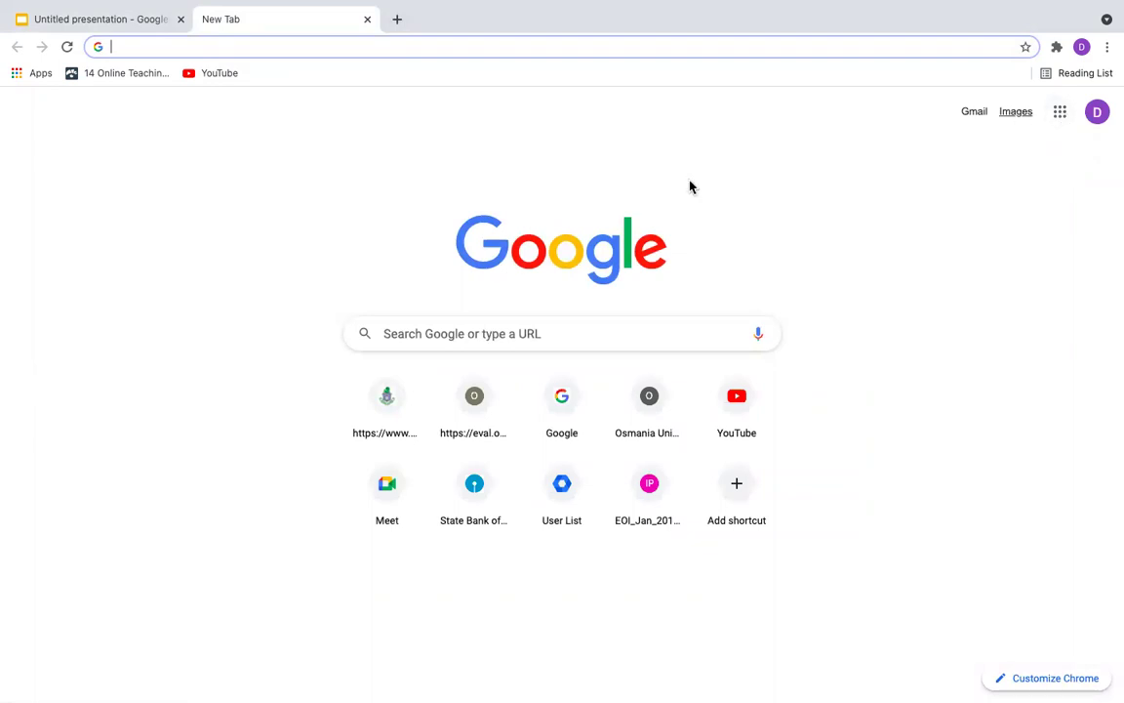
{"action": "left_click", "coordinate": [395, 496]}
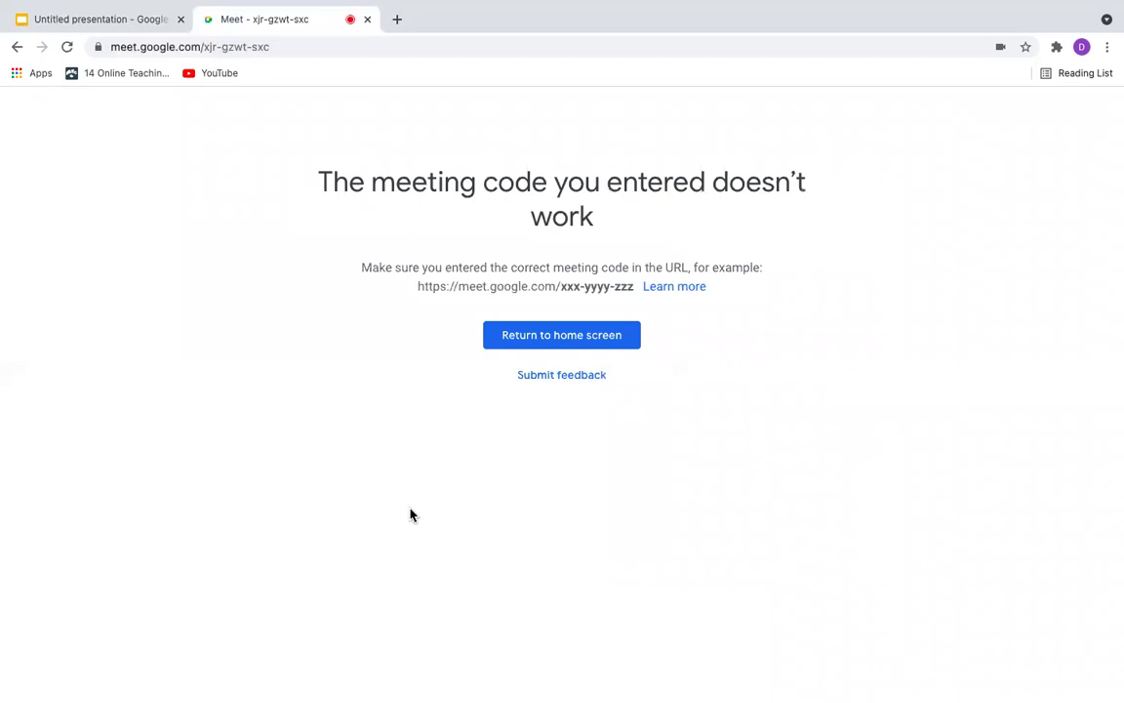
{"action": "left_click", "coordinate": [577, 339]}
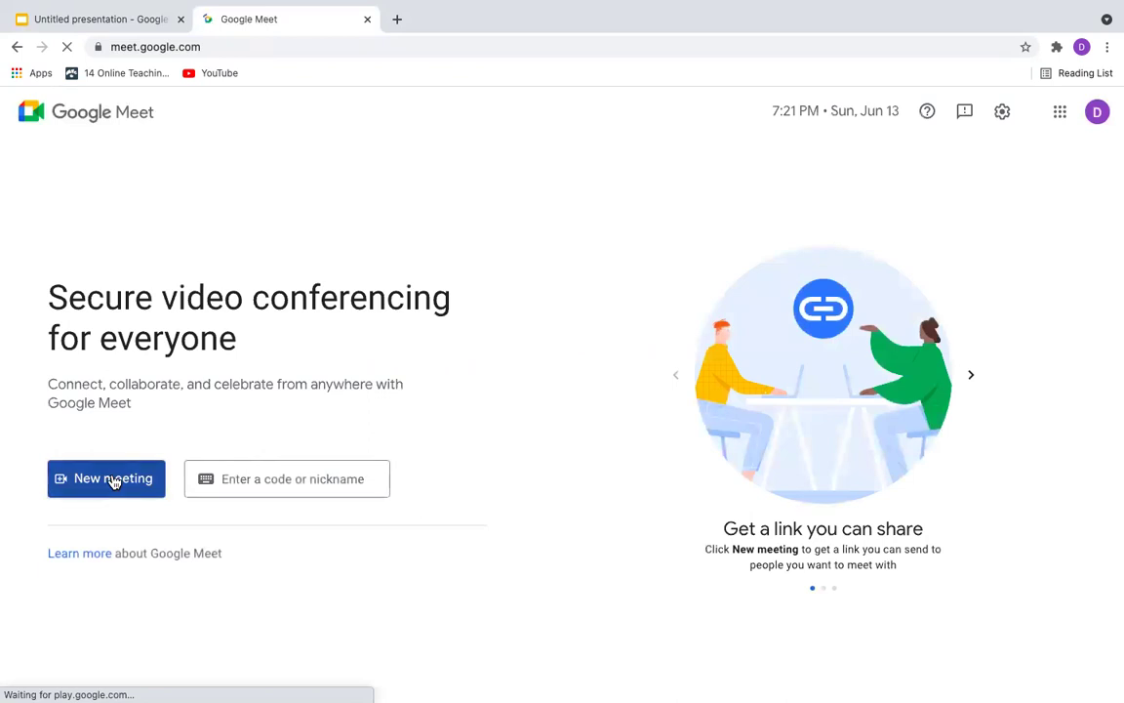
{"action": "left_click", "coordinate": [113, 482]}
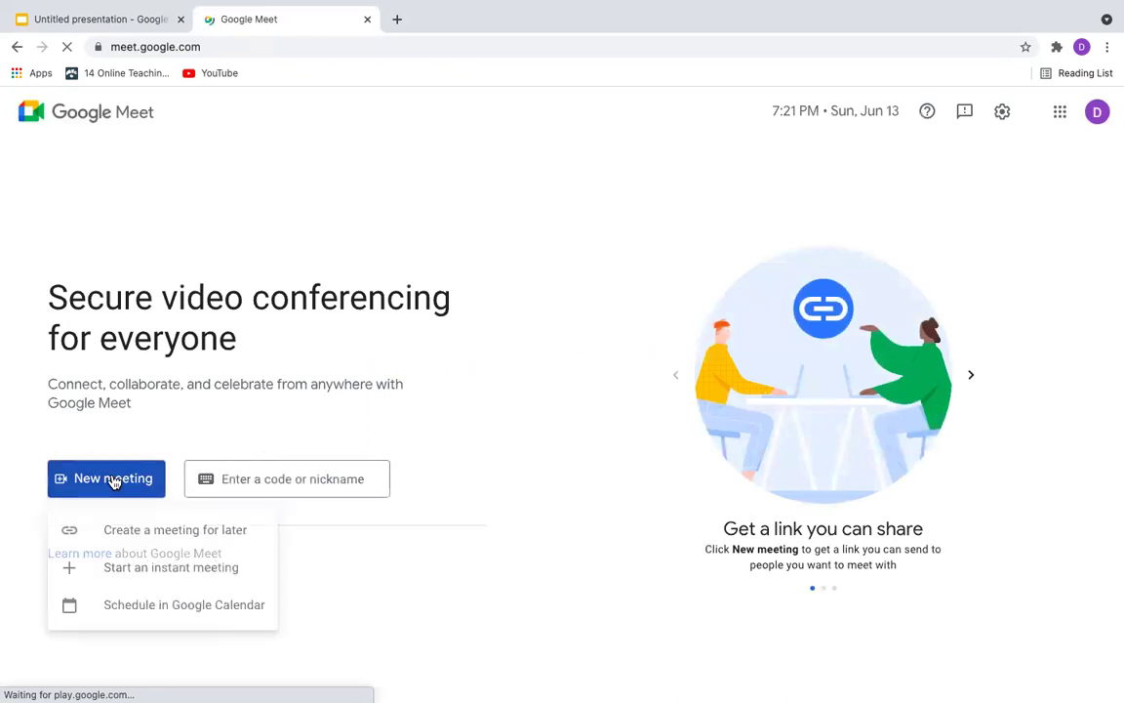
{"action": "left_click", "coordinate": [155, 572]}
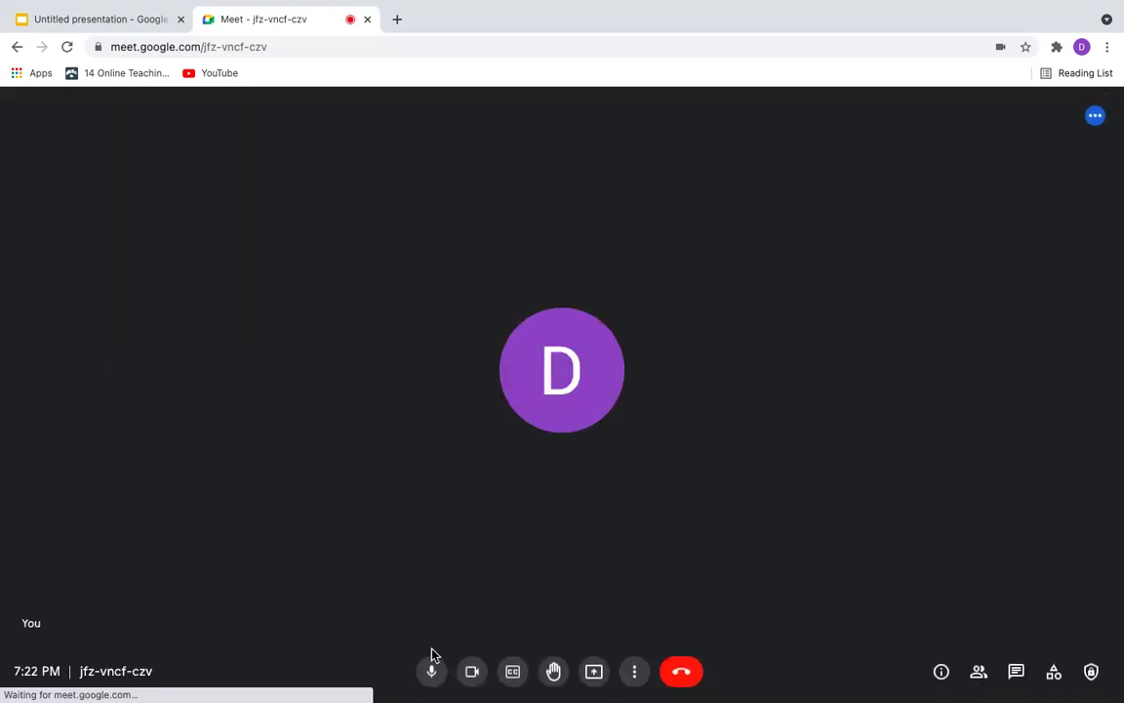
{"action": "left_click", "coordinate": [472, 672]}
{"action": "key", "text": "super+d"}
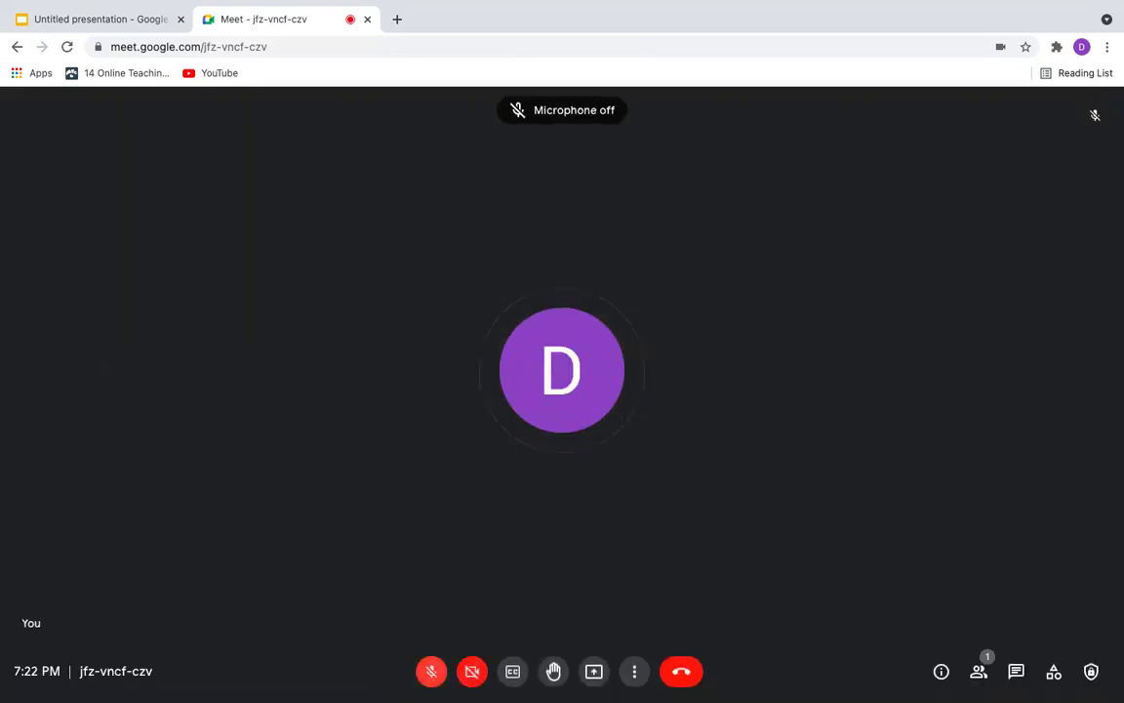
Step: Present the Google Slides browser tab in the meeting and close the presentation's Themes pane
{"action": "left_click", "coordinate": [597, 678]}
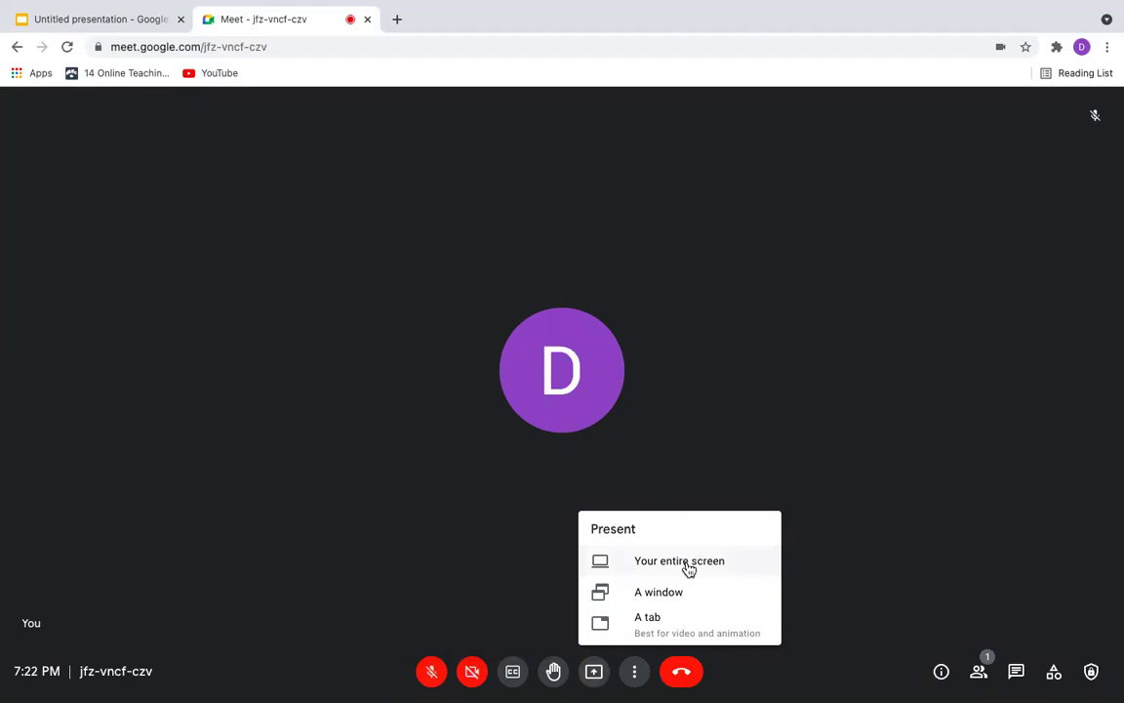
{"action": "left_click", "coordinate": [652, 625]}
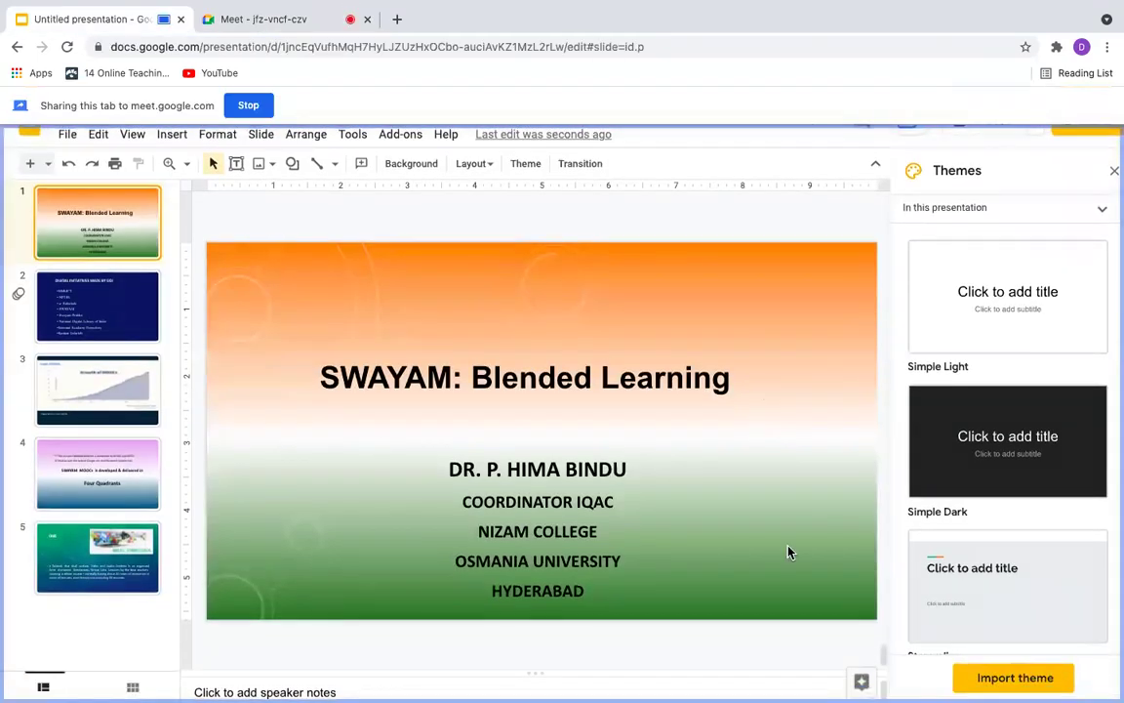
{"action": "left_click", "coordinate": [1111, 174]}
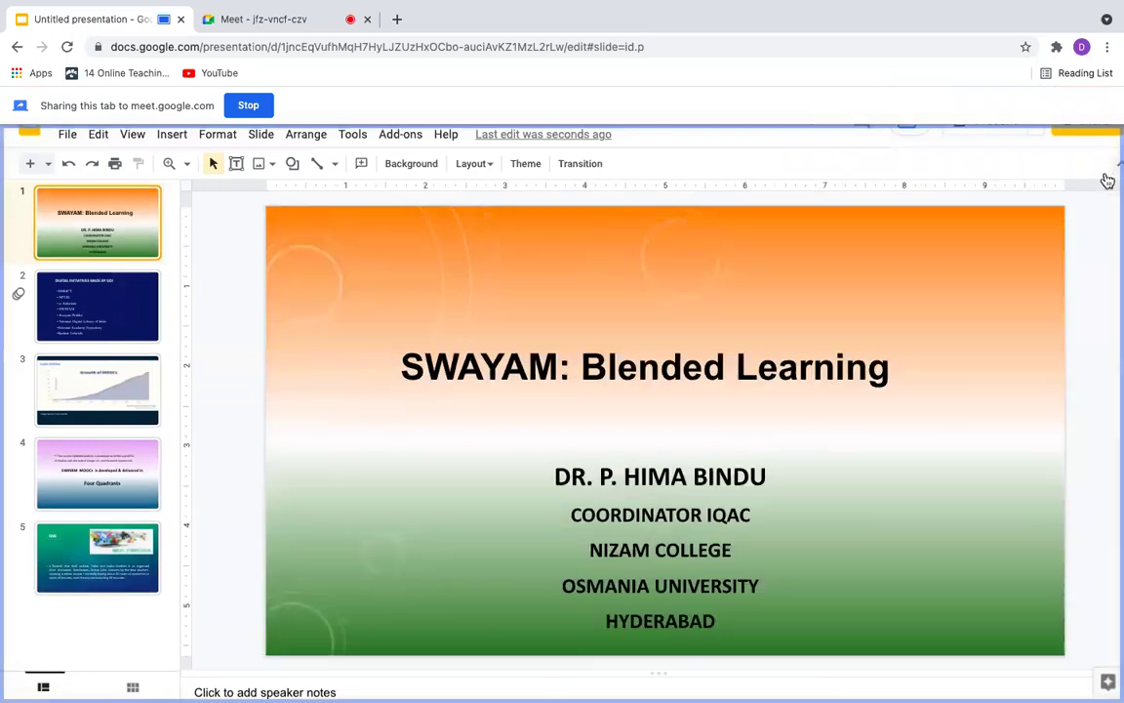
Step: Start the slideshow from the SWAYAM: Blended Learning slide and reload the slide content
{"action": "scroll", "coordinate": [903, 283], "scroll_direction": "up", "scroll_amount": 1}
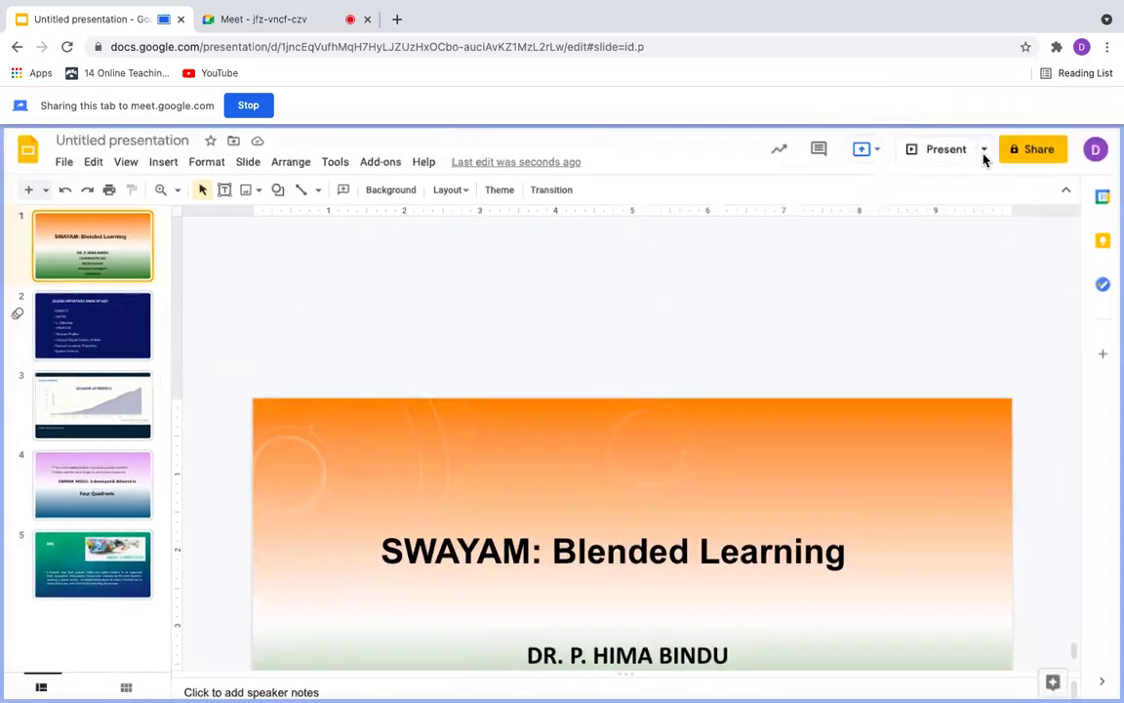
{"action": "left_click", "coordinate": [946, 156]}
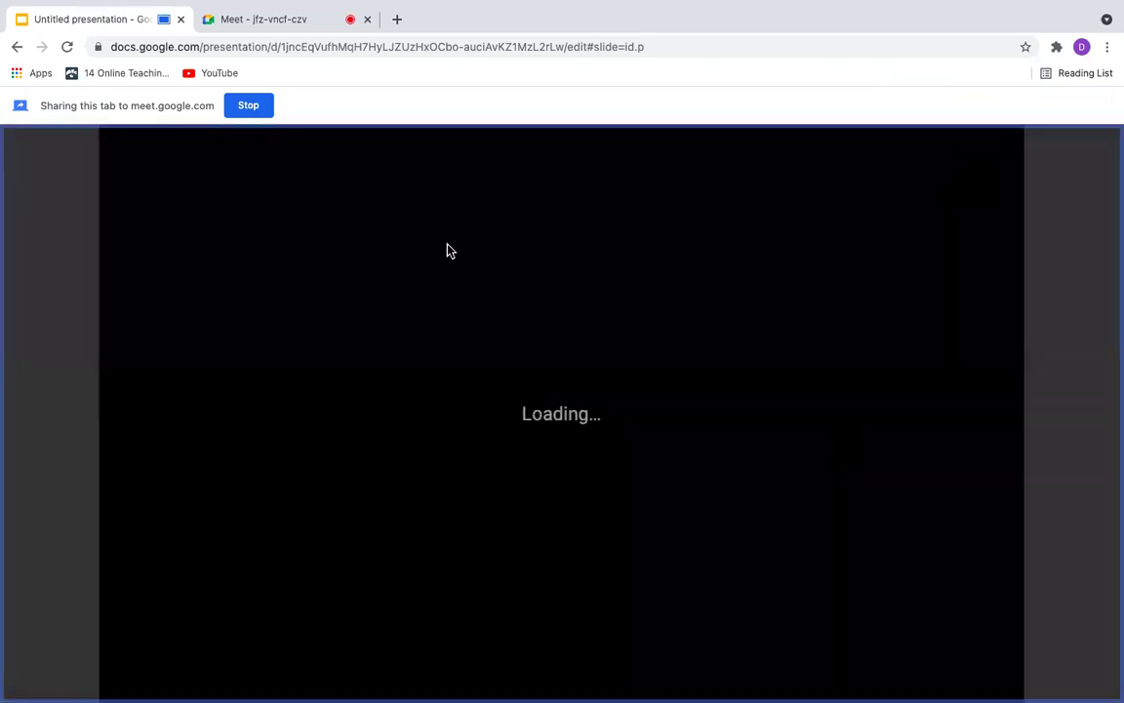
{"action": "left_click", "coordinate": [306, 21]}
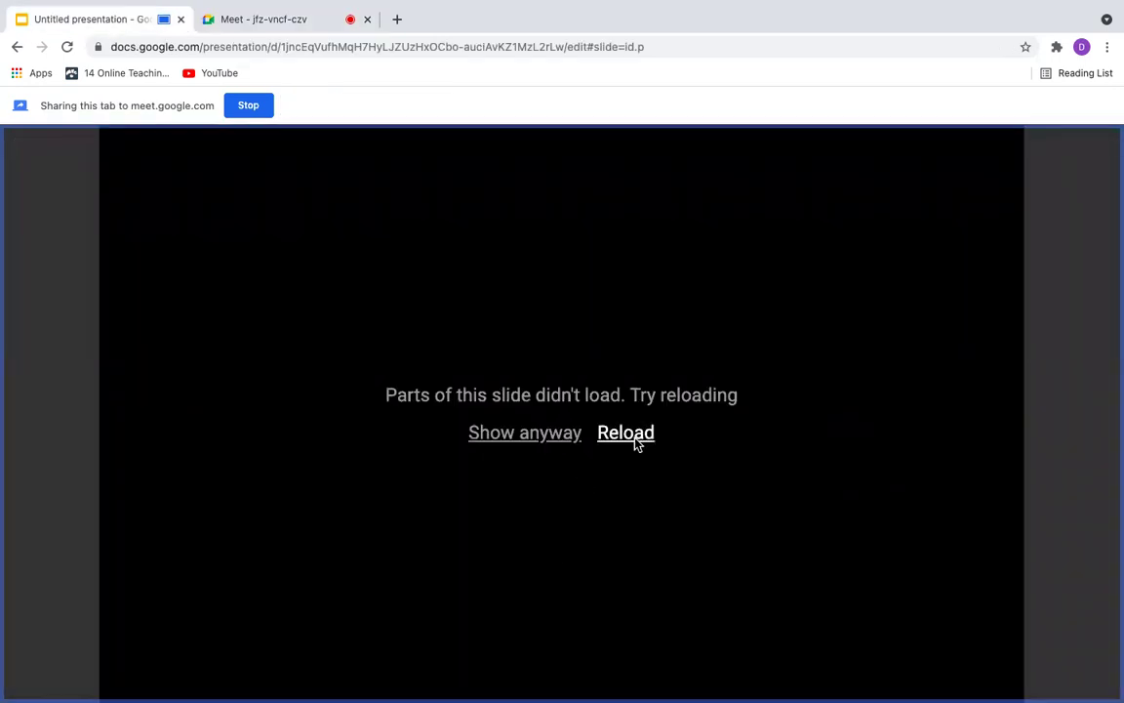
{"action": "left_click", "coordinate": [633, 441]}
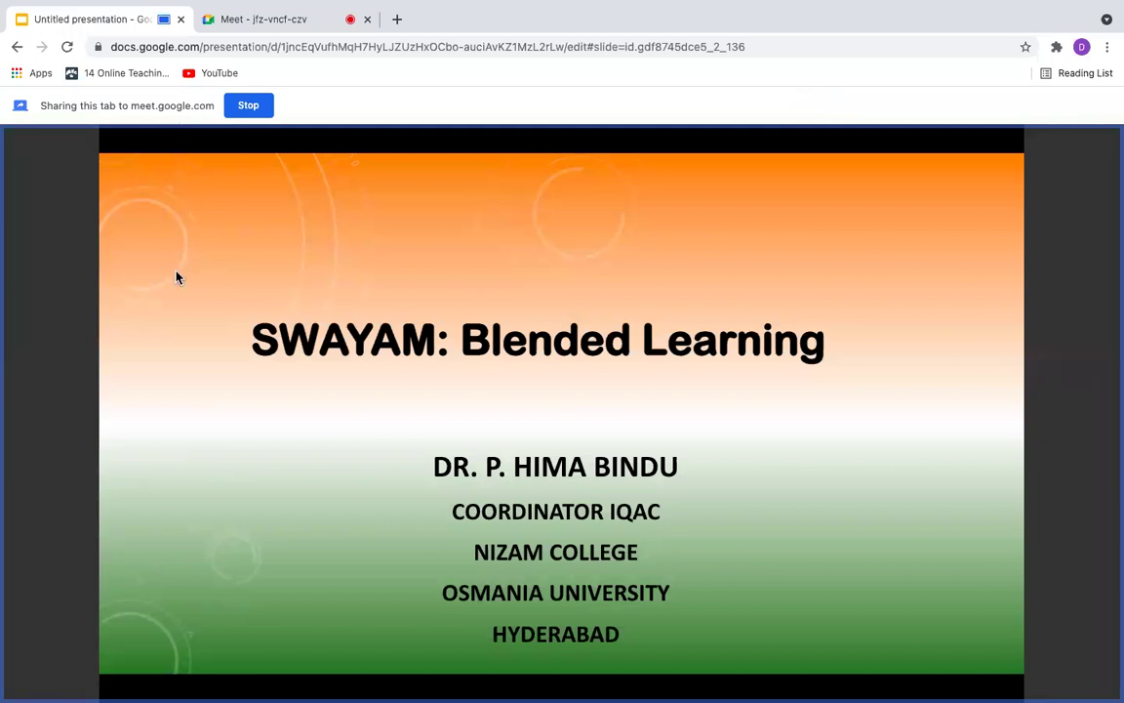
Step: Advance the slideshow to the Digital Initiatives slide with its bullet list and check the shared view in Google Meet
{"action": "left_click", "coordinate": [781, 555]}
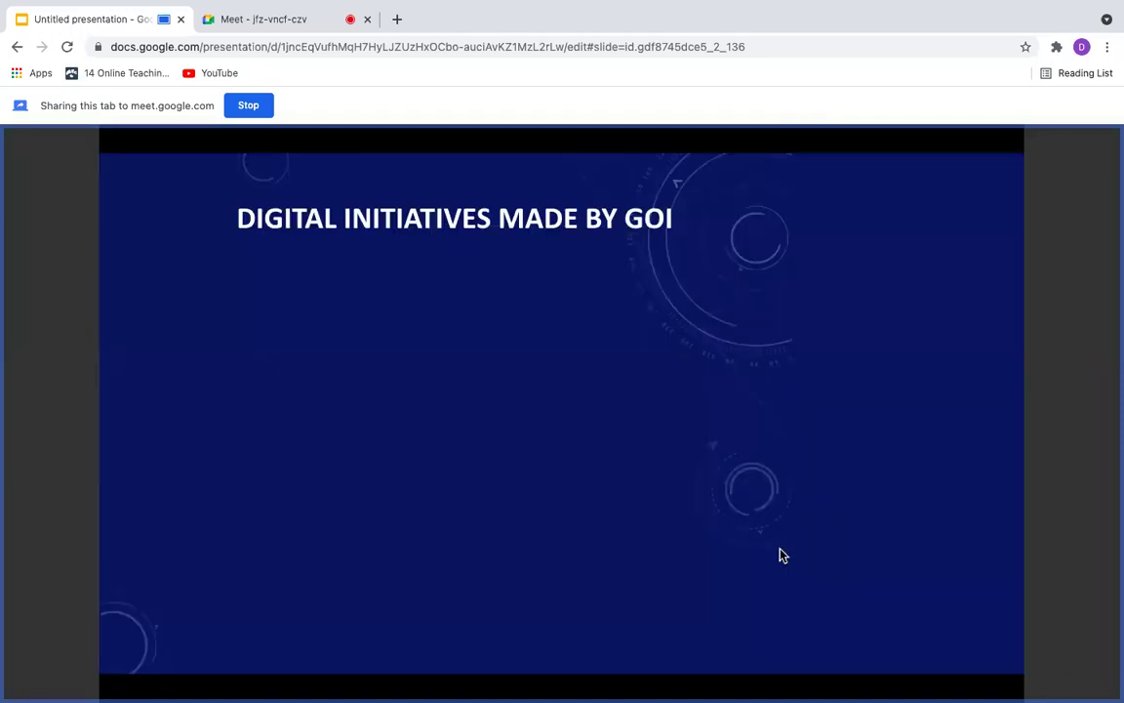
{"action": "left_click", "coordinate": [781, 555]}
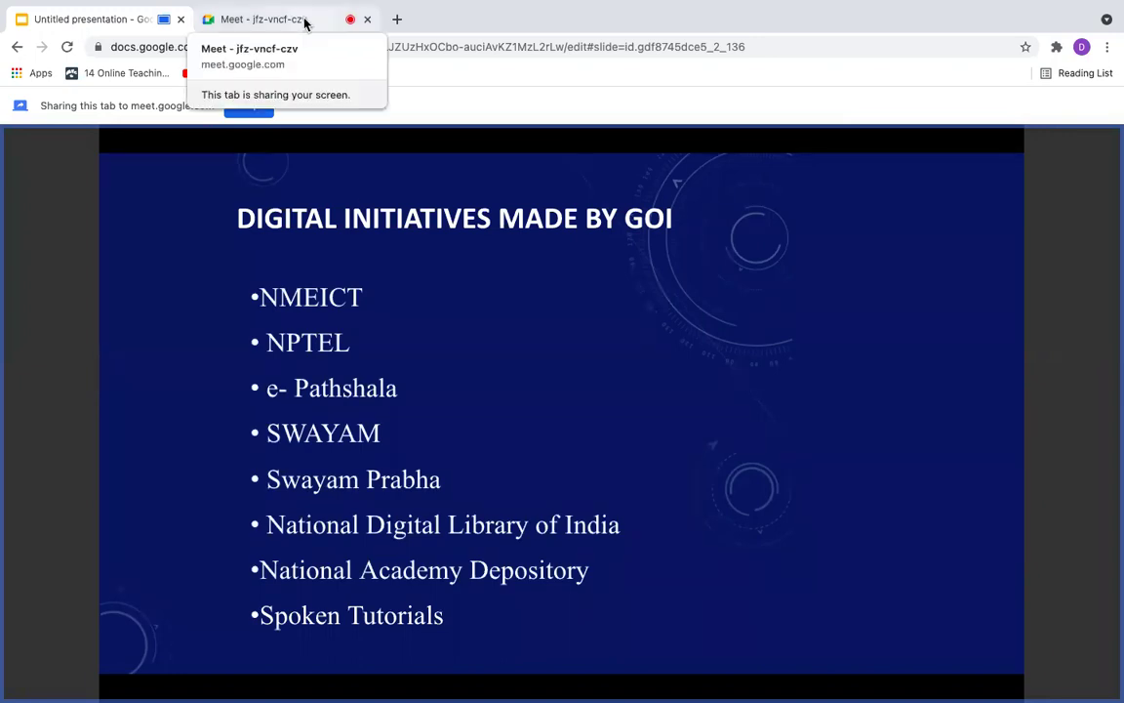
{"action": "left_click", "coordinate": [305, 21]}
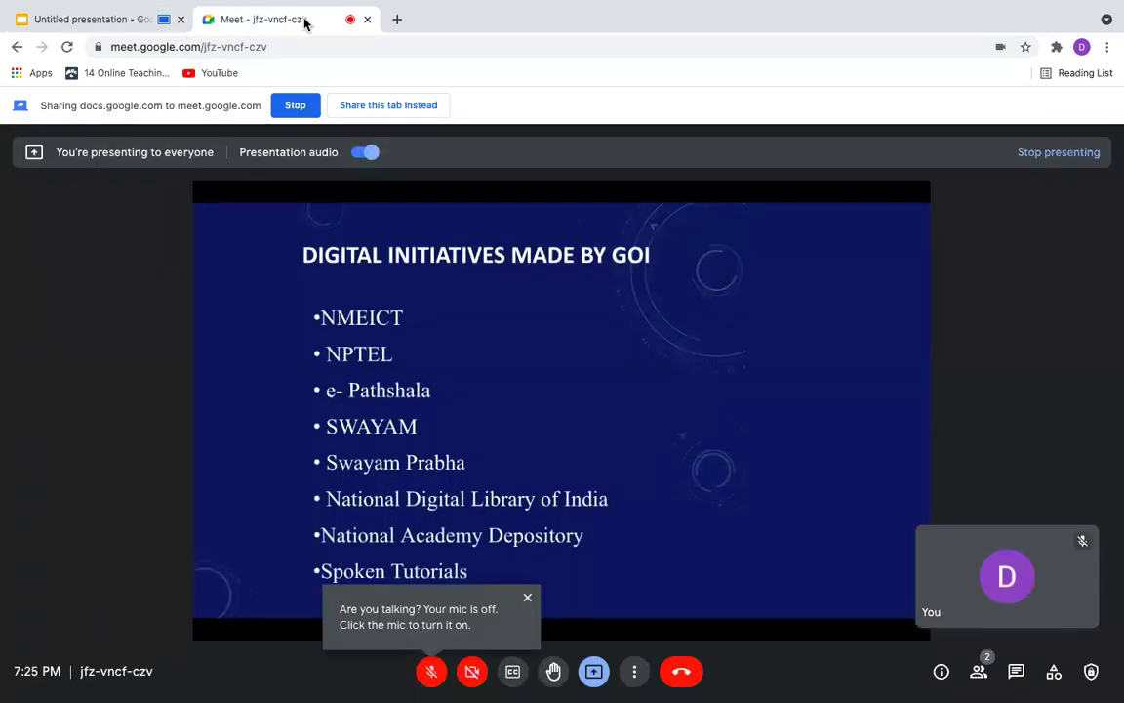